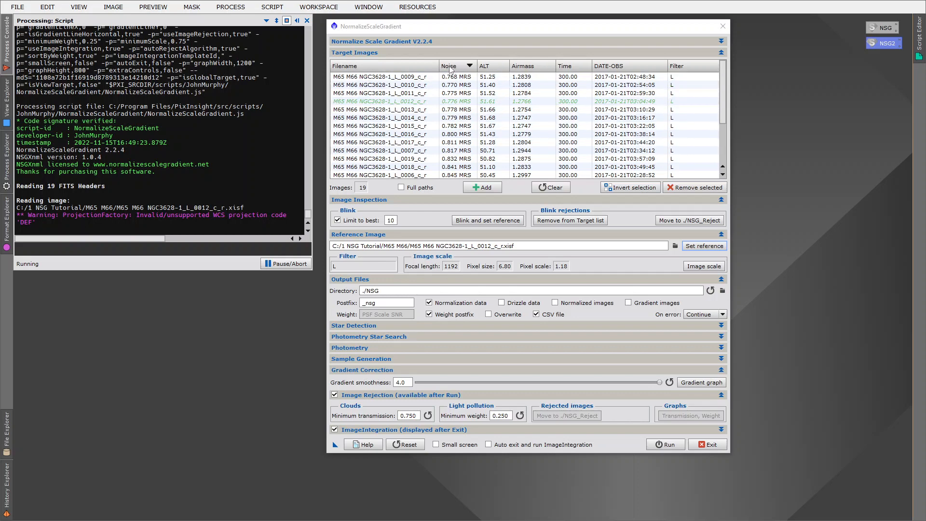
# Step: Sort the target images by descending noise and select the noisiest frame, M65 M66 NGC3628-1_L_0001_c_r
pyautogui.click(449, 67)
pyautogui.click(450, 67)
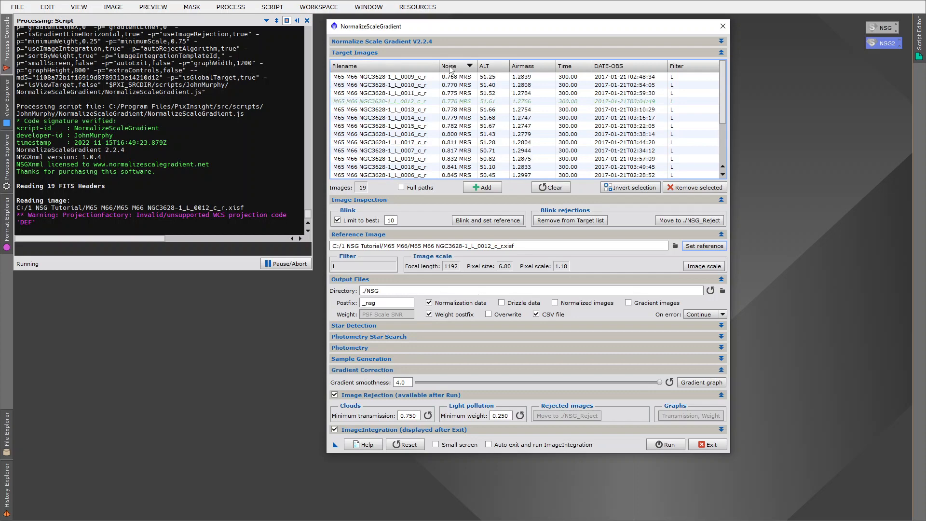
pyautogui.click(449, 67)
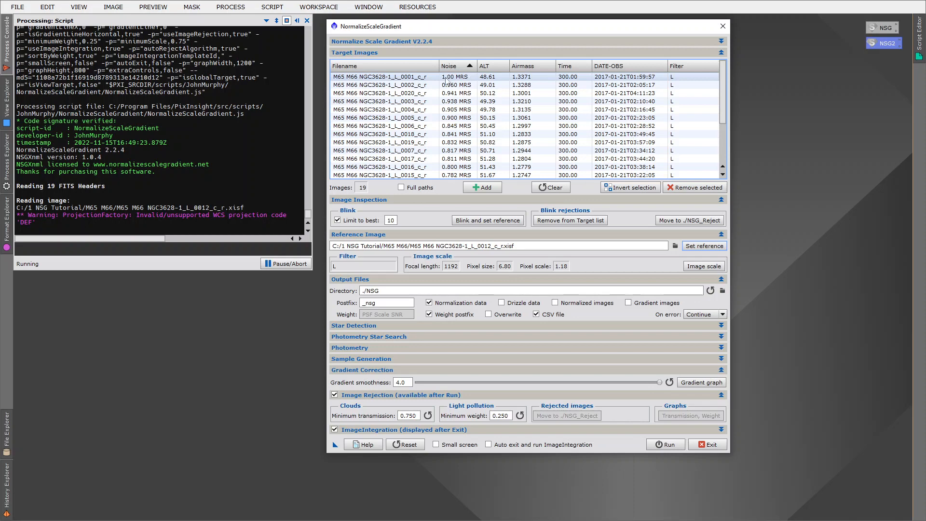
pyautogui.click(404, 77)
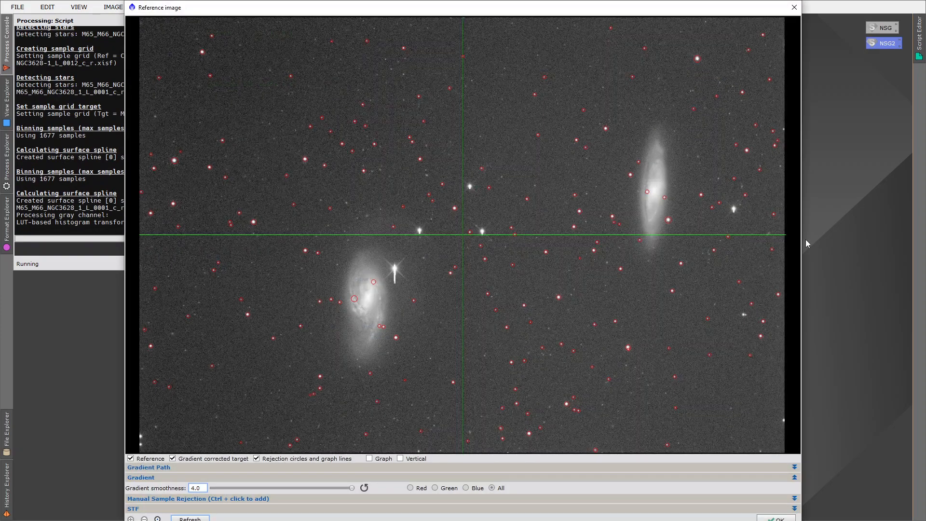
# Step: Hide the rejection circles and graph lines, and compare the reference, the gradient-corrected target and the uncorrected target
pyautogui.click(293, 459)
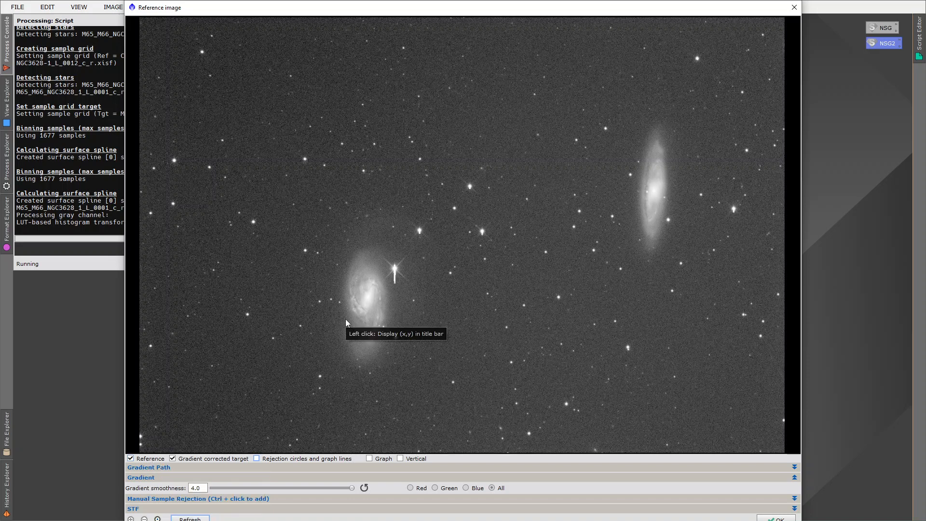
pyautogui.click(131, 459)
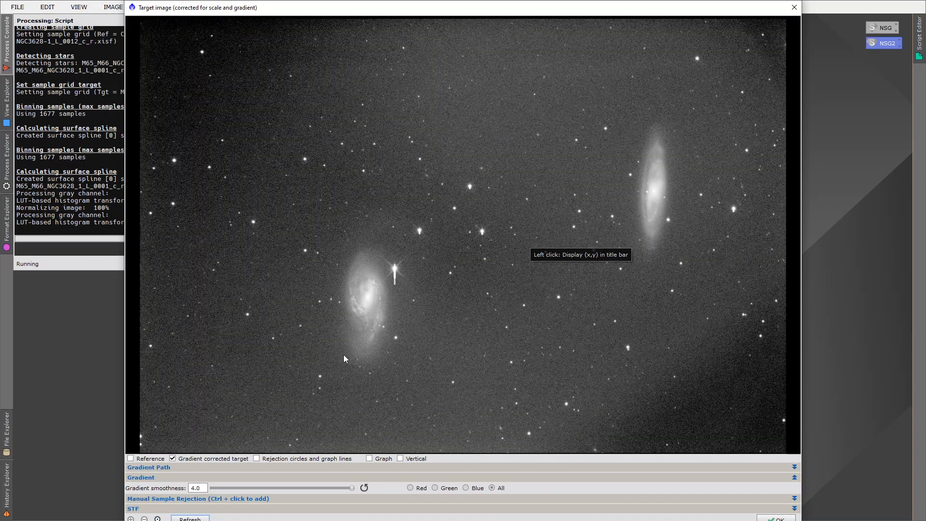
pyautogui.click(172, 459)
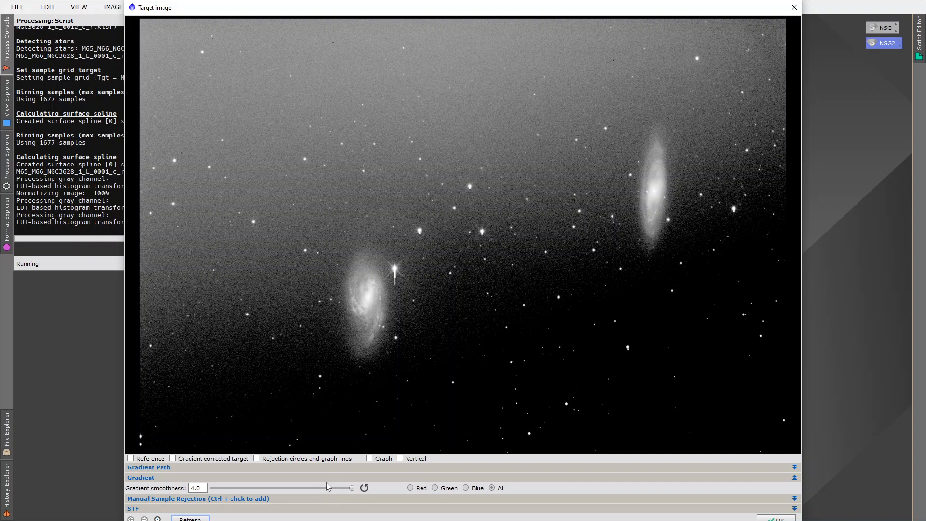
pyautogui.click(222, 459)
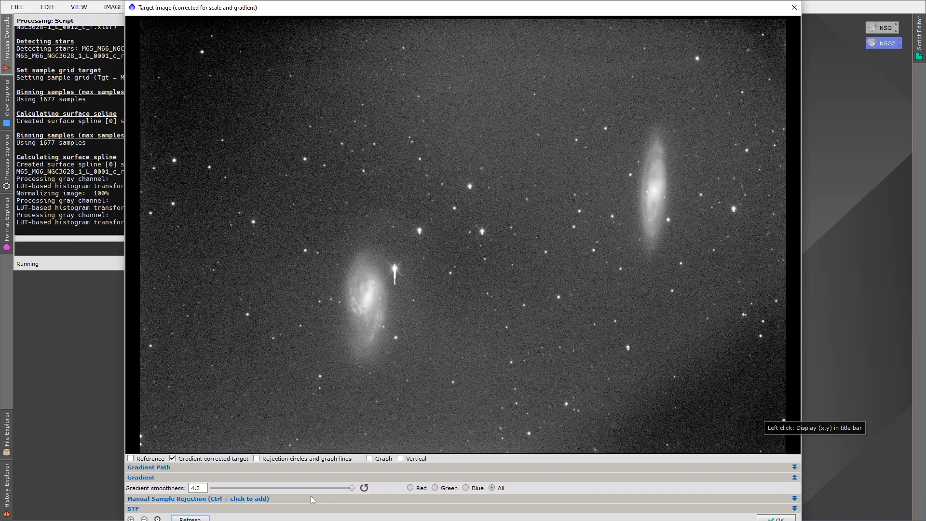
# Step: Lower the gradient smoothness to 0.0 and then -2.0, and compare the corrected target against the reference image
pyautogui.moveTo(350, 489); pyautogui.dragTo(281, 484)
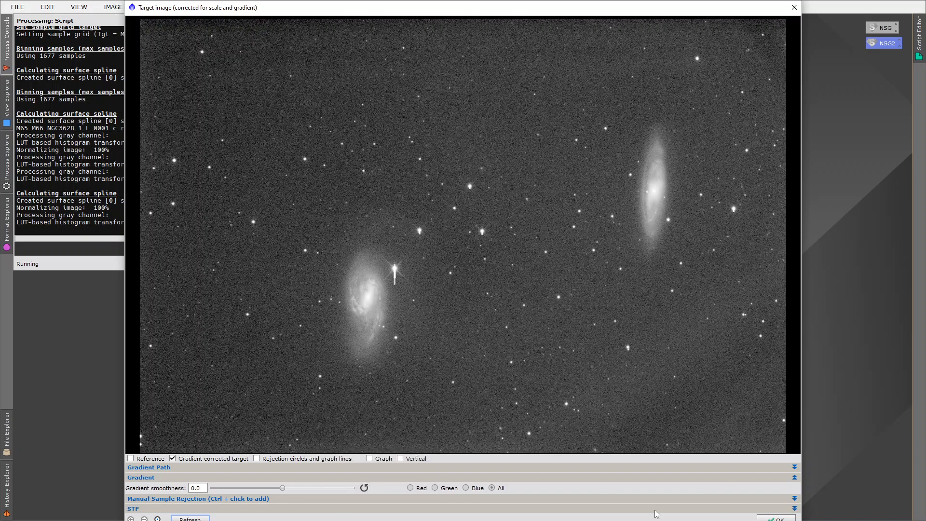
pyautogui.click(365, 488)
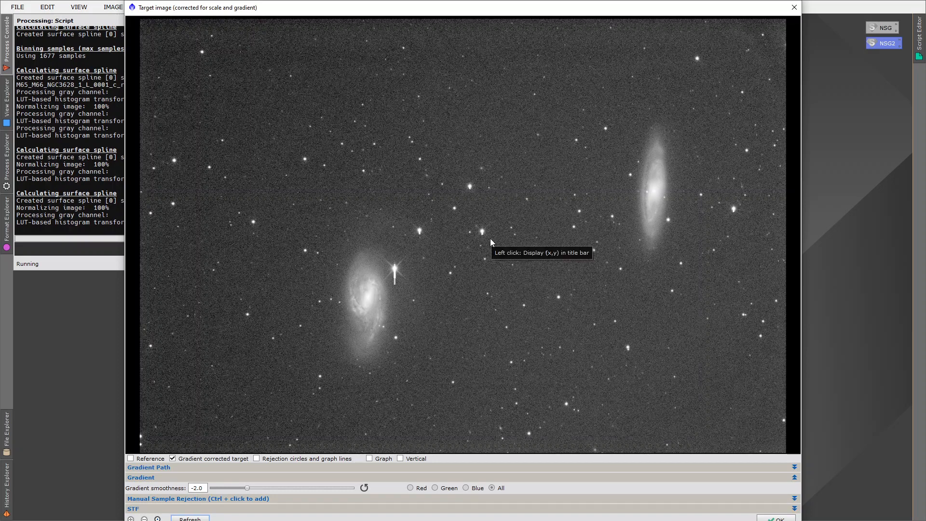
pyautogui.click(131, 459)
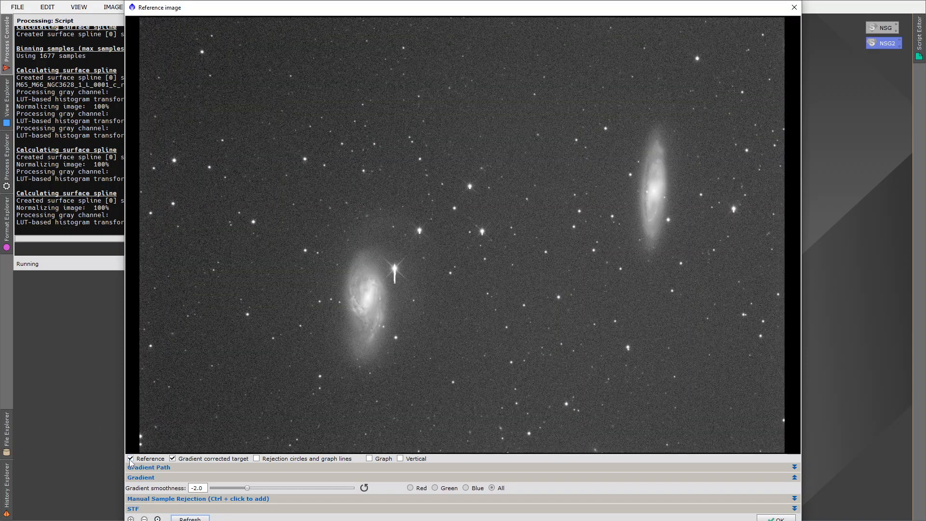
pyautogui.click(131, 460)
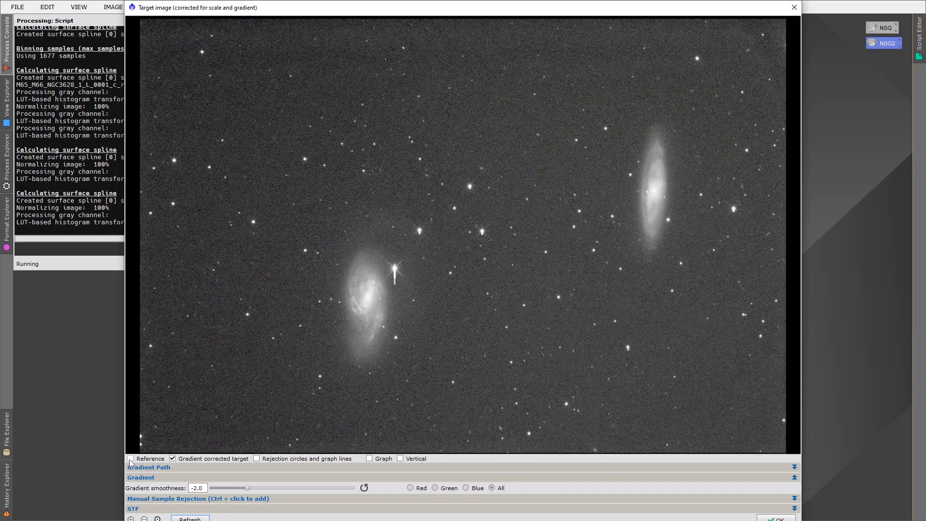
pyautogui.click(131, 461)
pyautogui.click(130, 461)
pyautogui.click(130, 461)
pyautogui.click(130, 460)
# Step: Try gradient smoothness values of -4.0 and 0.6 on the corrected target image
pyautogui.moveTo(247, 489); pyautogui.dragTo(212, 491)
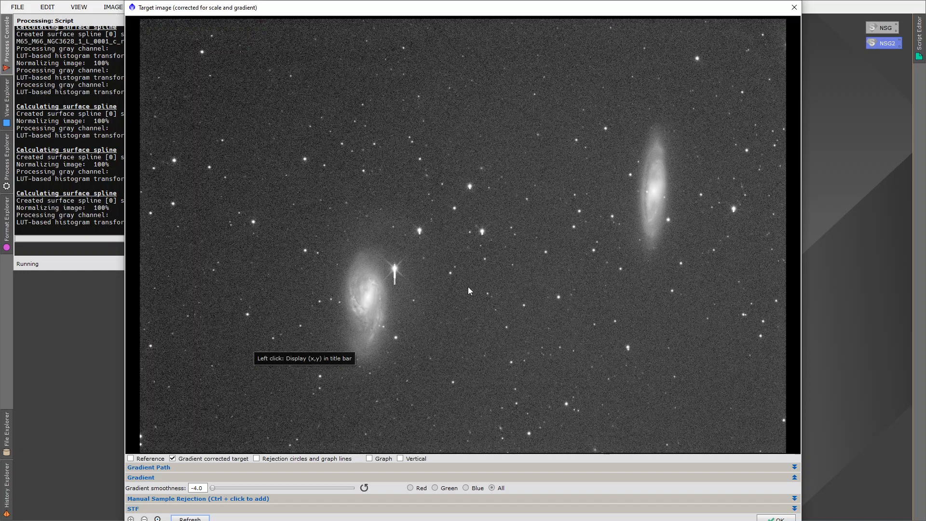
pyautogui.click(213, 487)
pyautogui.moveTo(214, 488); pyautogui.dragTo(293, 488)
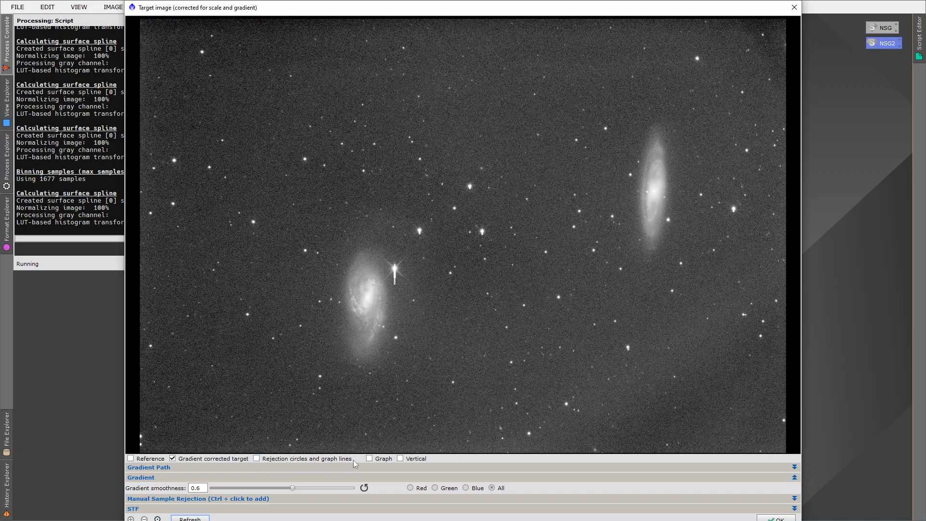
# Step: Show the rejection circles and graph lines, and place the gradient path lines at (265,248) and then at (1536,1073)
pyautogui.click(267, 461)
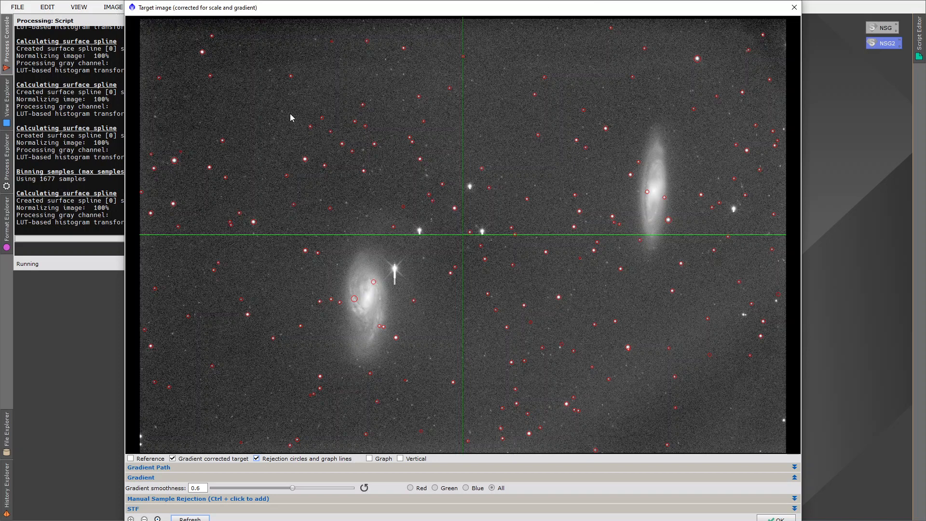
pyautogui.click(219, 90)
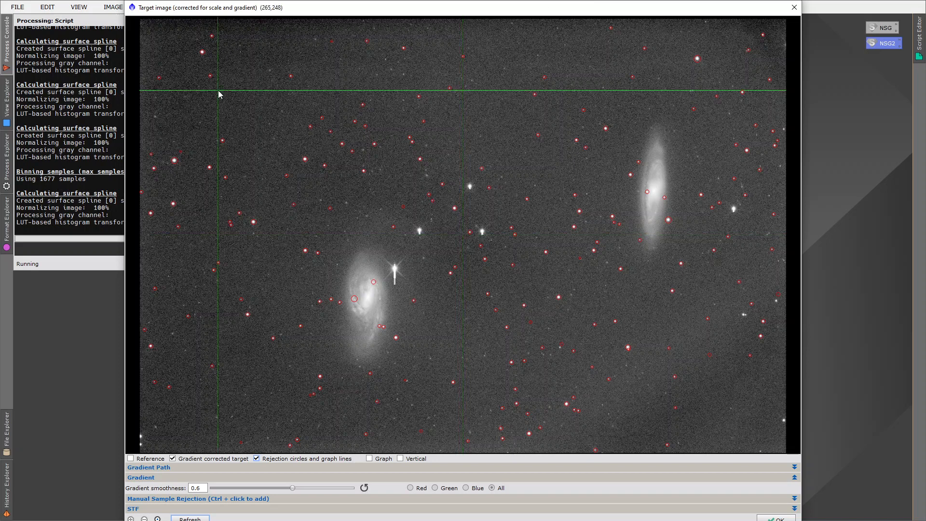
pyautogui.click(595, 335)
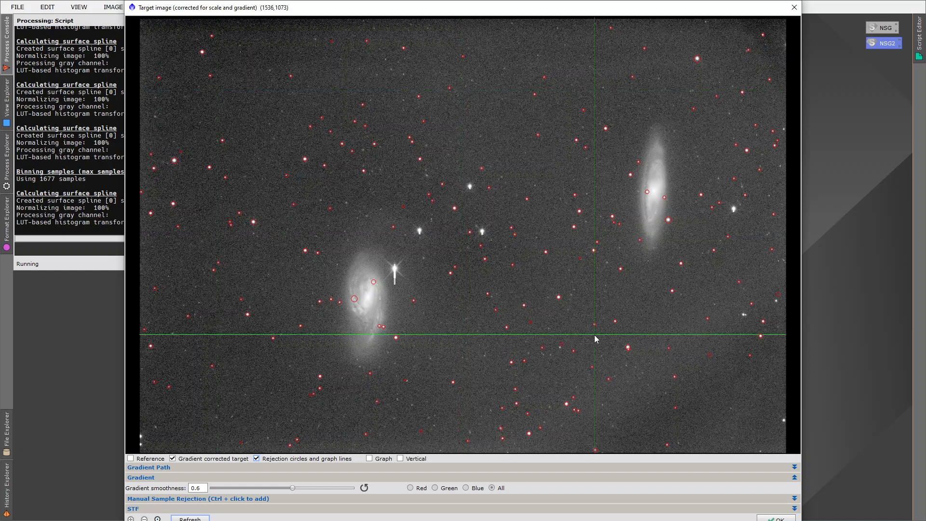
# Step: Set the horizontal gradient line to y = 811 and the vertical one to x = 1299, leaving the horizontal path active
pyautogui.click(170, 467)
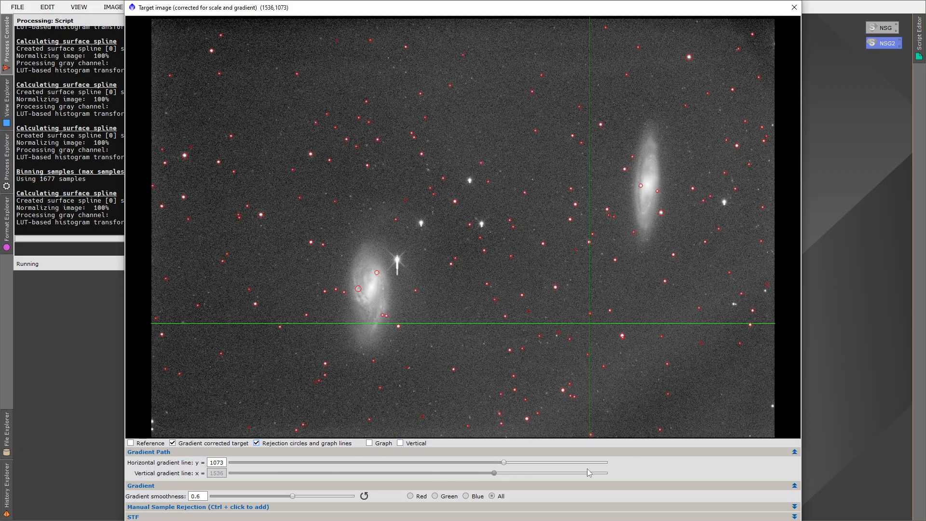
pyautogui.moveTo(504, 463); pyautogui.dragTo(437, 463)
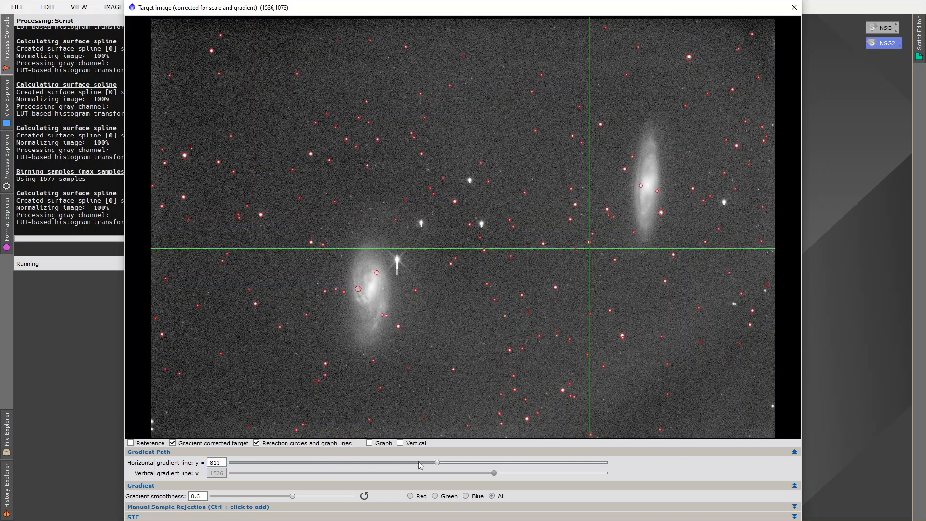
pyautogui.click(401, 443)
pyautogui.moveTo(495, 474); pyautogui.dragTo(453, 474)
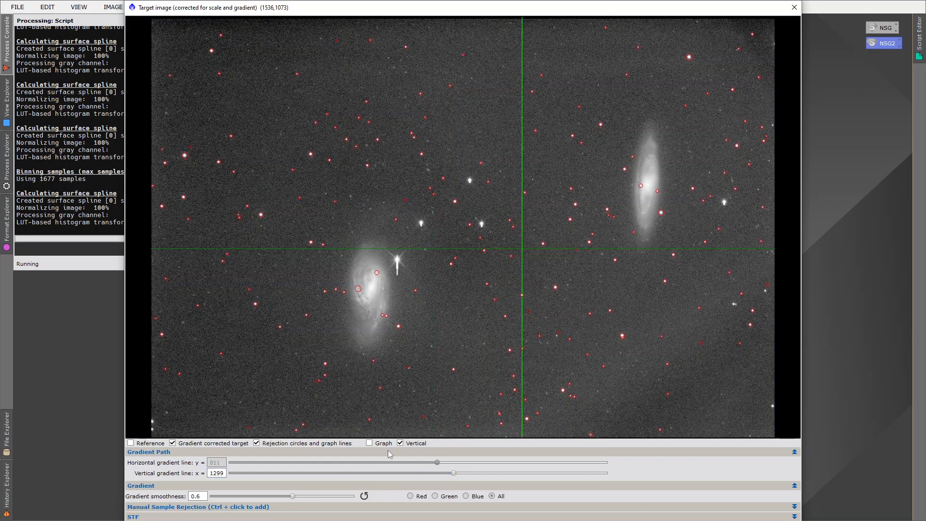
pyautogui.click(401, 443)
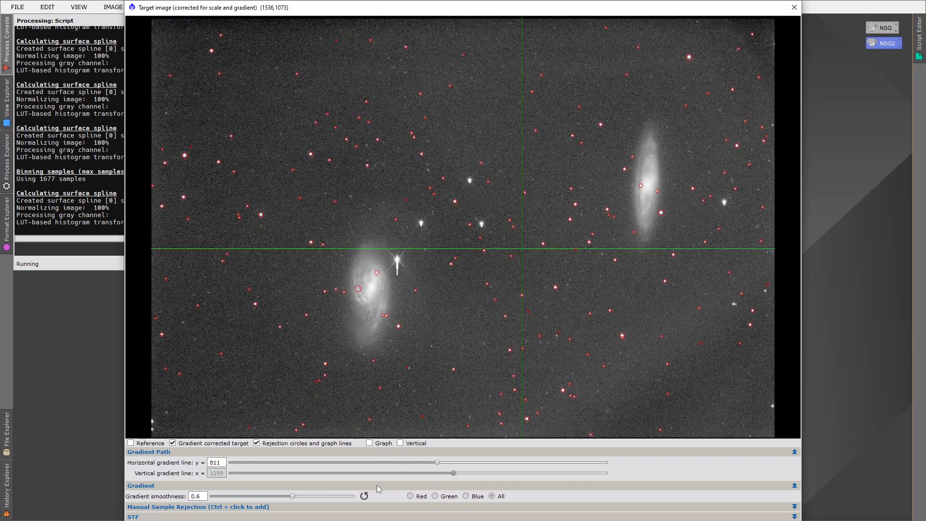
# Step: Display the gradient graph and lower the gradient smoothness through -1.1 and -3.0 to -4.0
pyautogui.click(370, 443)
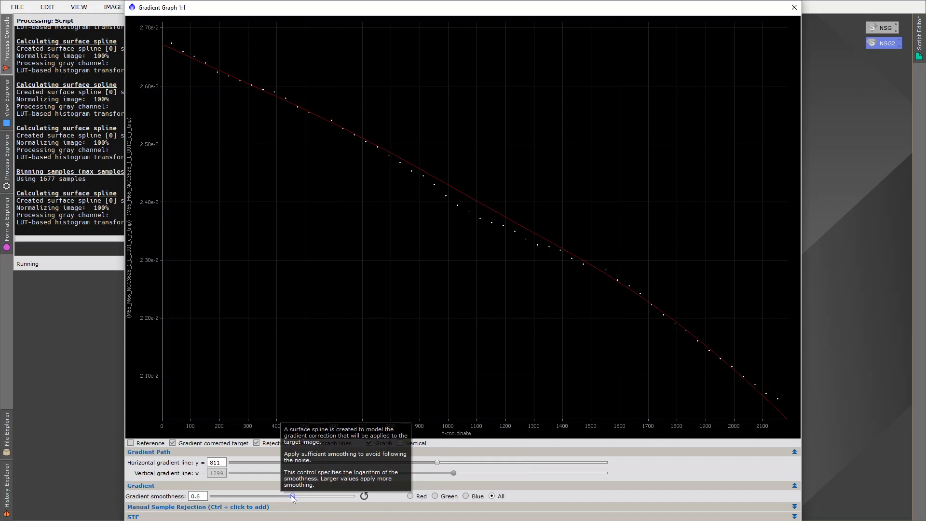
pyautogui.moveTo(293, 497); pyautogui.dragTo(262, 497)
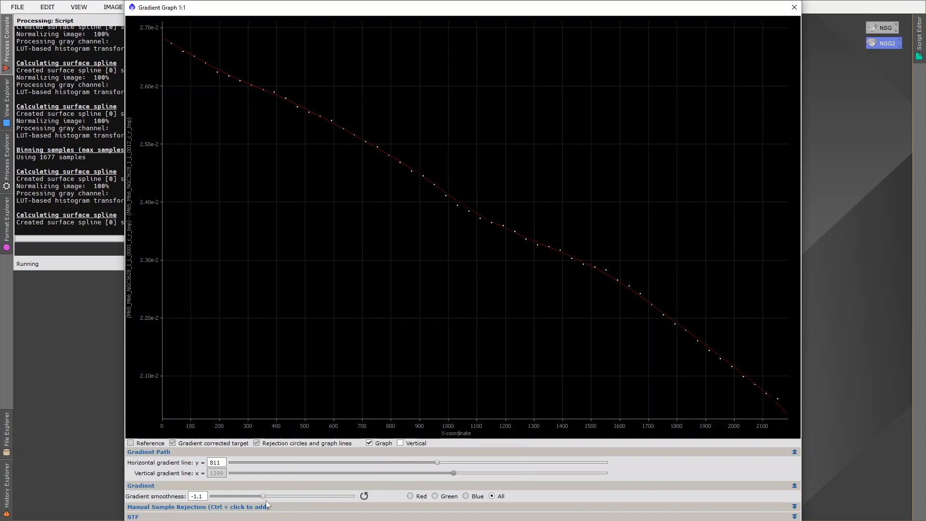
pyautogui.moveTo(264, 497); pyautogui.dragTo(230, 499)
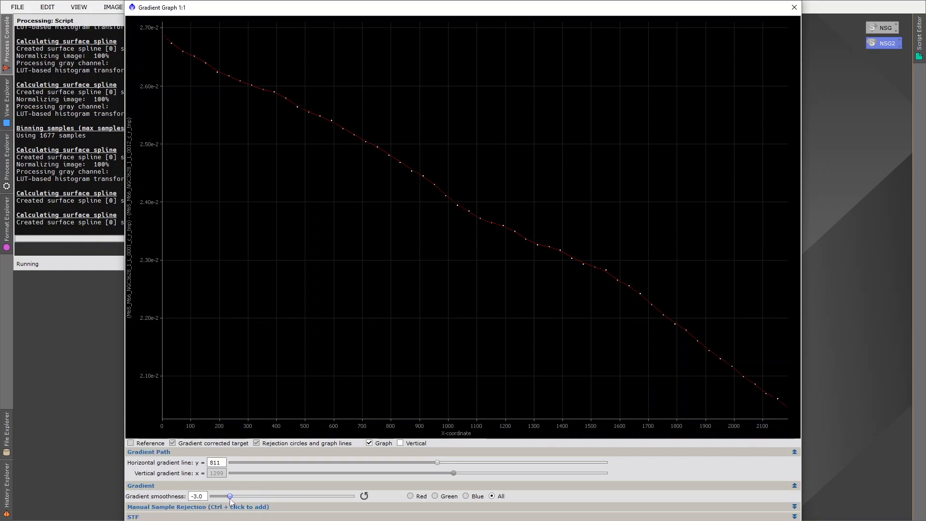
pyautogui.moveTo(229, 498); pyautogui.dragTo(193, 499)
# Step: Set the horizontal gradient line to y = 65 and tune the gradient smoothness against the graph, settling on -2.5
pyautogui.moveTo(436, 462); pyautogui.dragTo(248, 498)
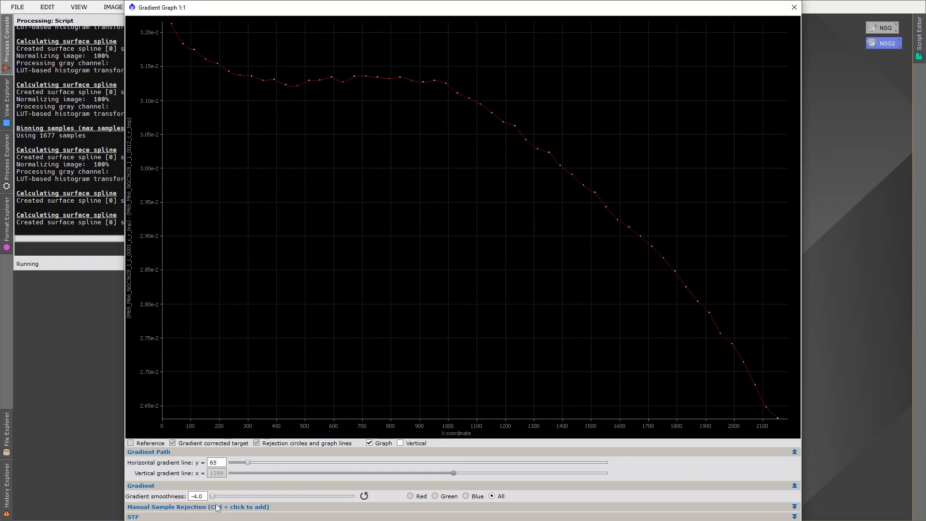
pyautogui.moveTo(212, 498); pyautogui.dragTo(248, 505)
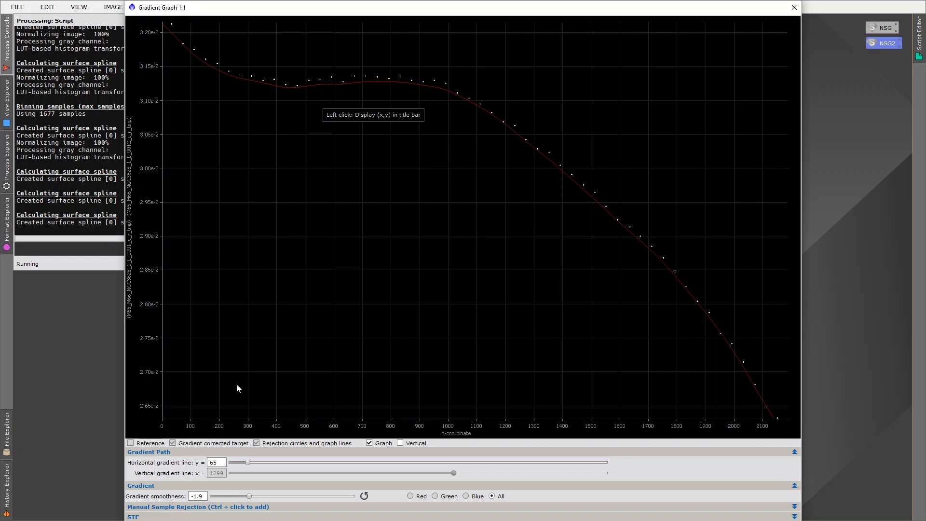
pyautogui.click(249, 497)
pyautogui.moveTo(249, 496); pyautogui.dragTo(228, 499)
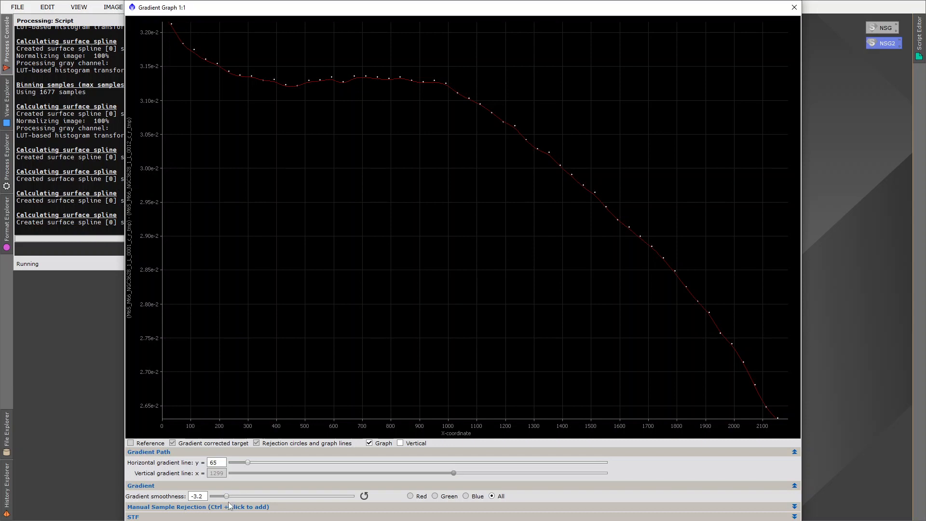
pyautogui.moveTo(227, 498); pyautogui.dragTo(243, 499)
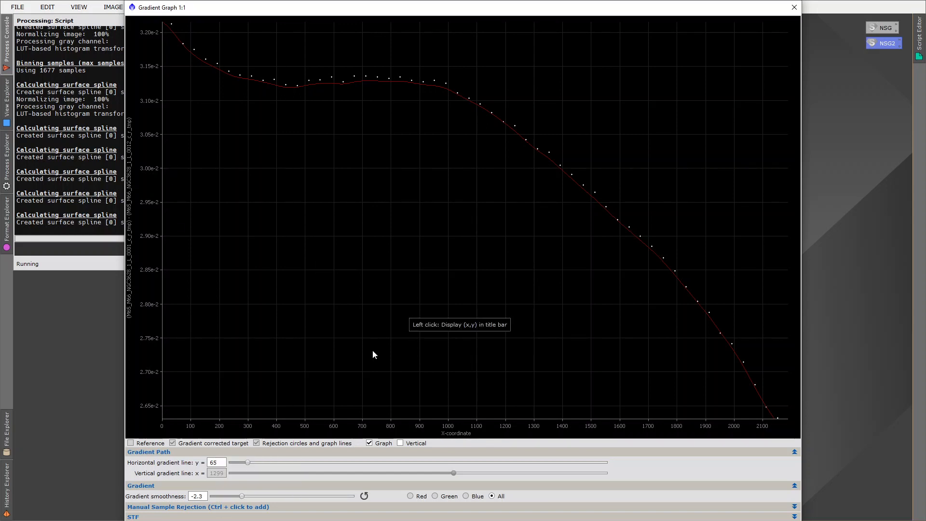
pyautogui.moveTo(242, 496)
pyautogui.mouseDown()
pyautogui.moveTo(260, 498)
pyautogui.moveTo(238, 497)
pyautogui.mouseUp()
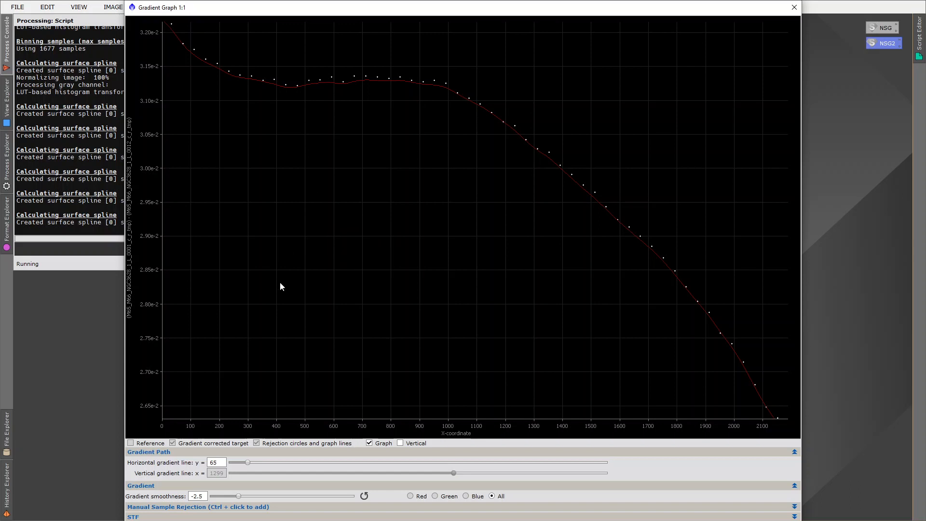
pyautogui.moveTo(239, 496); pyautogui.dragTo(228, 496)
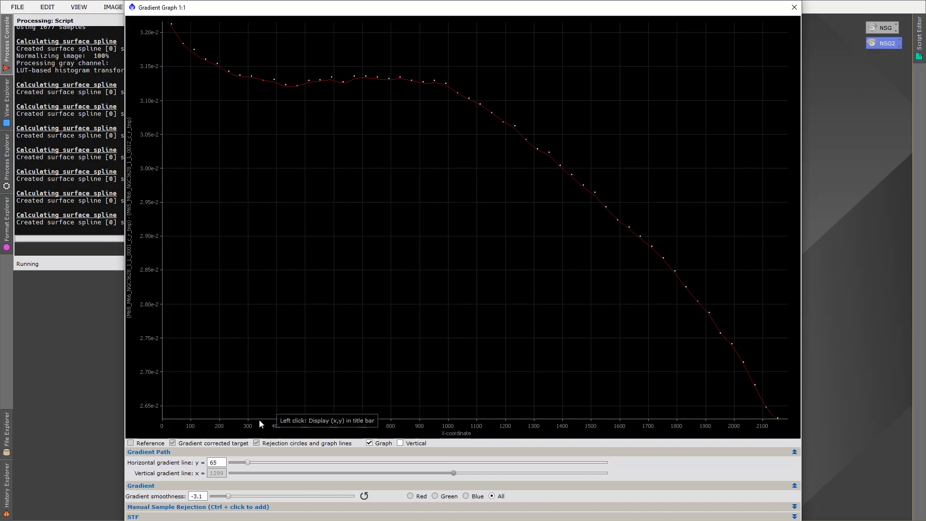
pyautogui.moveTo(228, 497); pyautogui.dragTo(239, 498)
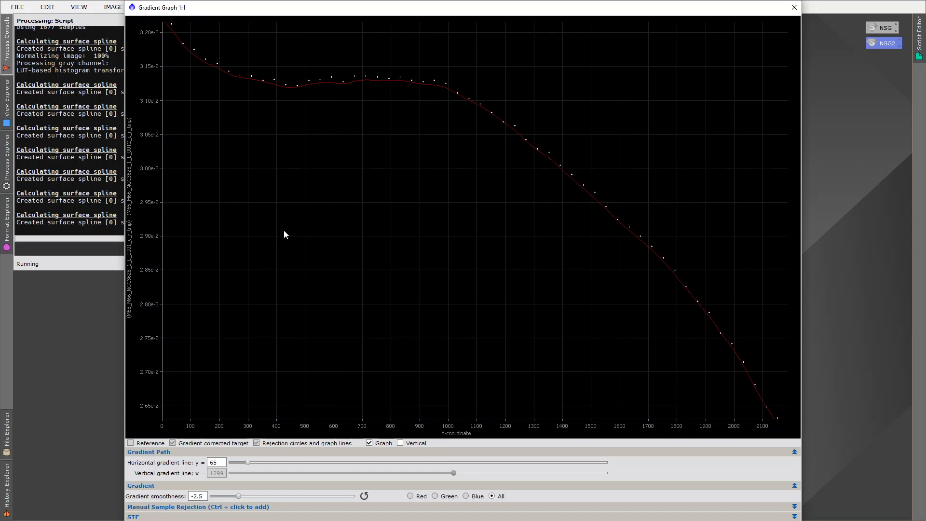
# Step: Return from the graph to the image, hide the rejection circles and graph lines, and alternate between the corrected target and the reference
pyautogui.click(370, 443)
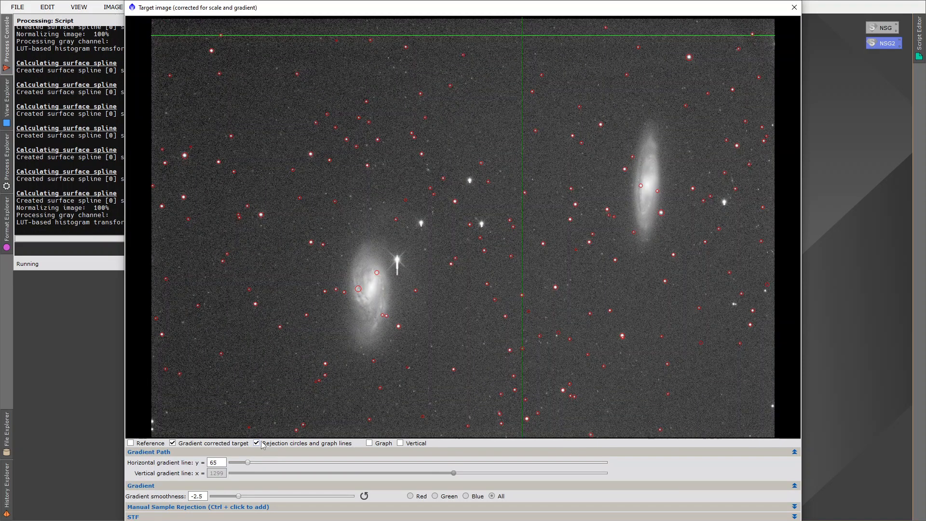
pyautogui.click(257, 444)
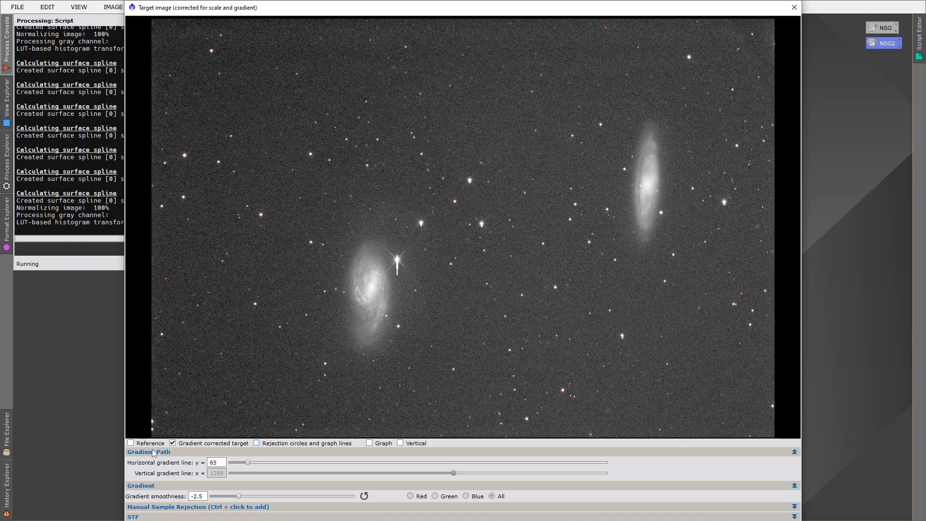
pyautogui.click(131, 443)
pyautogui.click(130, 443)
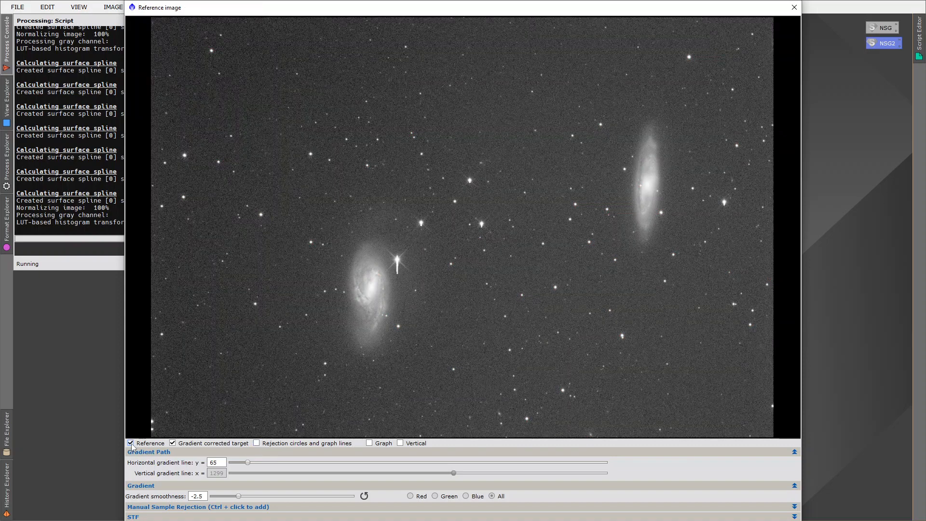
pyautogui.click(131, 443)
pyautogui.click(131, 443)
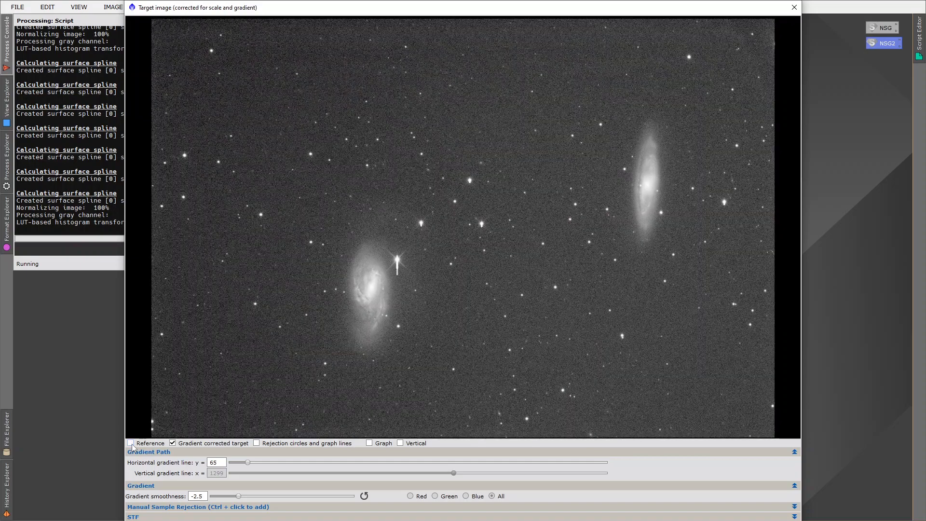
pyautogui.click(130, 444)
pyautogui.click(131, 443)
pyautogui.click(131, 443)
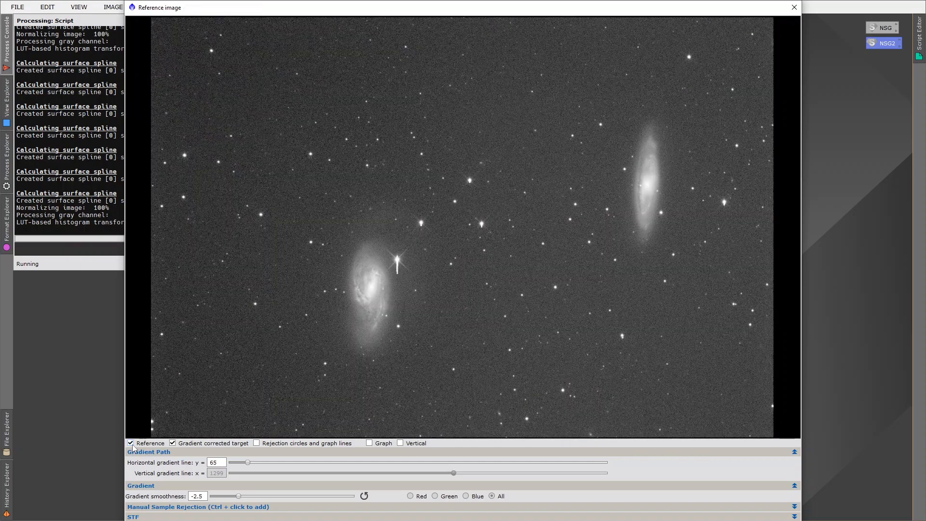
# Step: Switch repeatedly between the reference image and the gradient-corrected target to compare their backgrounds
pyautogui.click(131, 444)
pyautogui.click(130, 443)
pyautogui.click(130, 444)
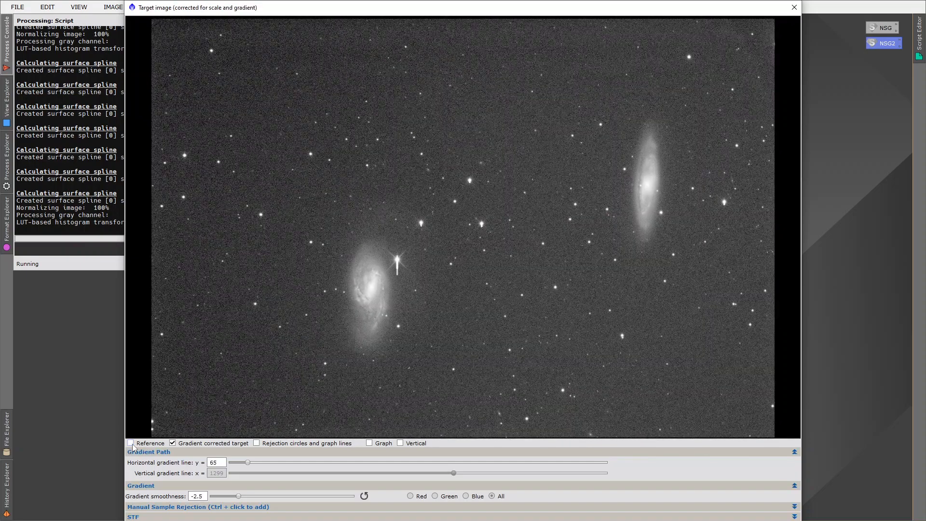
pyautogui.click(130, 444)
pyautogui.click(131, 444)
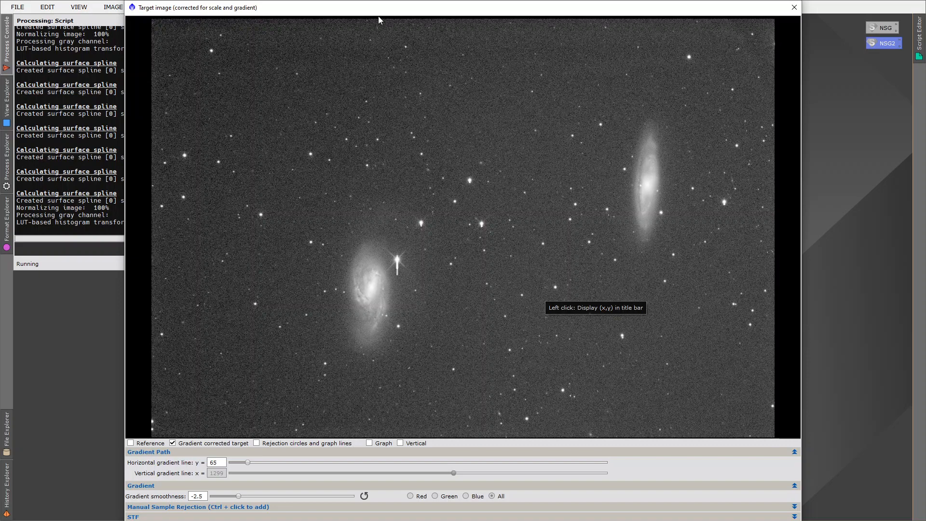
# Step: Expand the STF settings, collapse the gradient sections, and set Shadows to -1.00 and Stretch to 0.290
pyautogui.moveTo(379, 1); pyautogui.dragTo(379, 14)
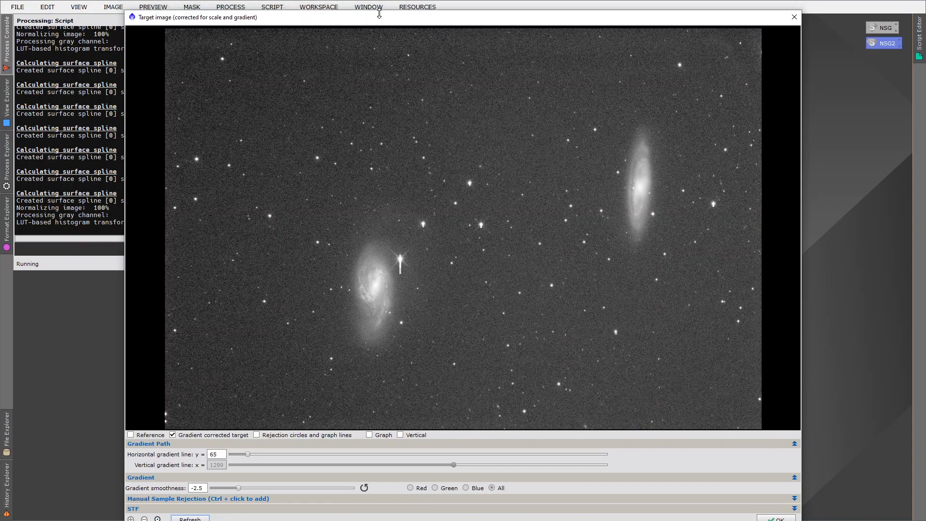
pyautogui.click(179, 444)
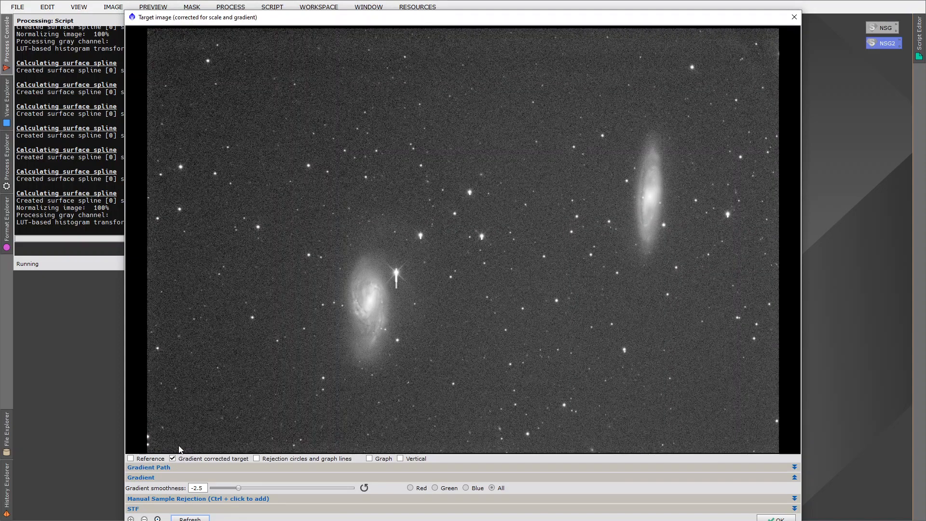
pyautogui.click(175, 509)
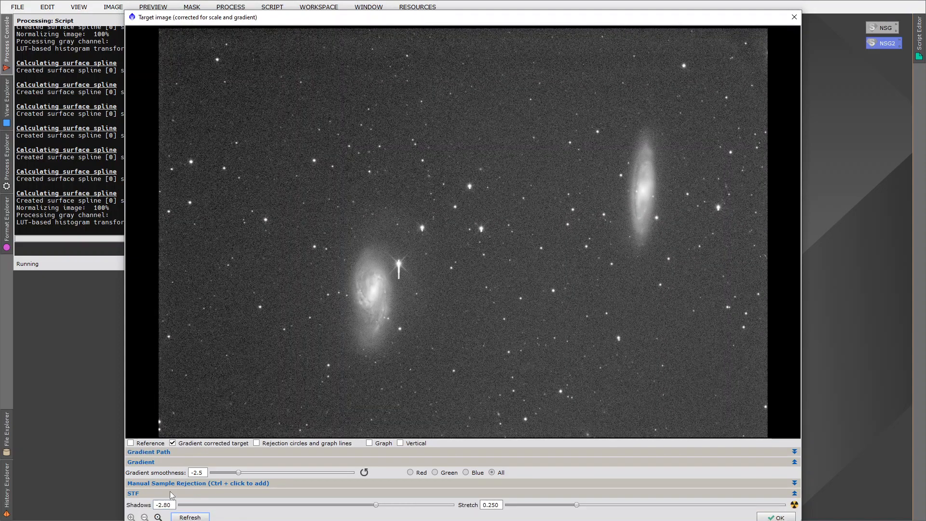
pyautogui.click(166, 463)
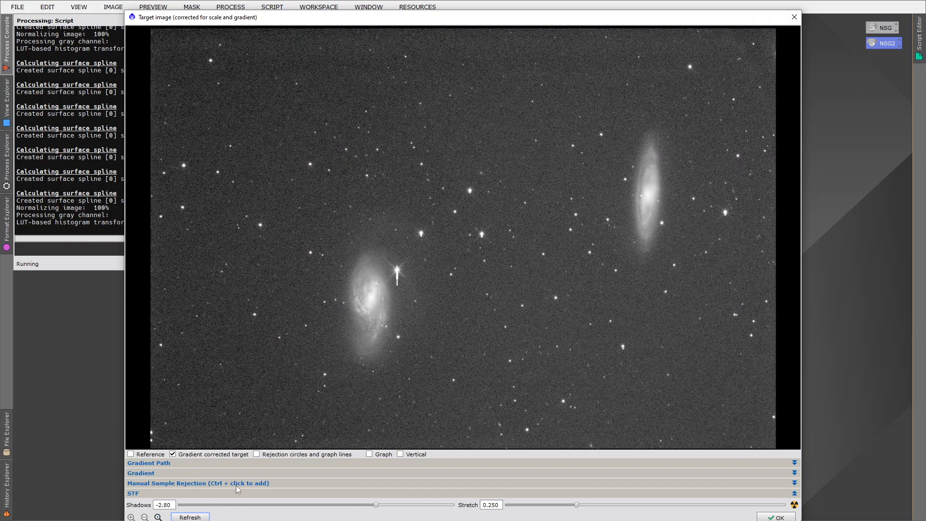
pyautogui.click(376, 508)
pyautogui.moveTo(377, 508); pyautogui.dragTo(425, 509)
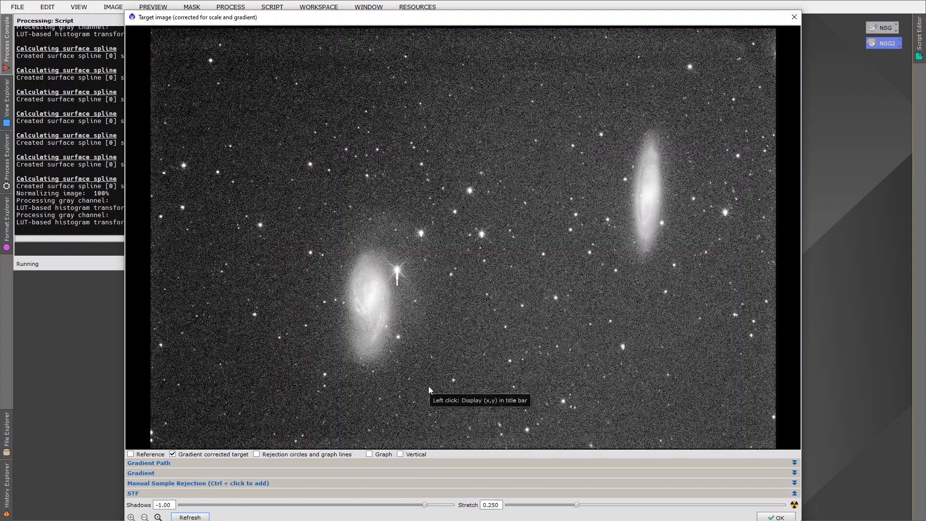
pyautogui.click(579, 505)
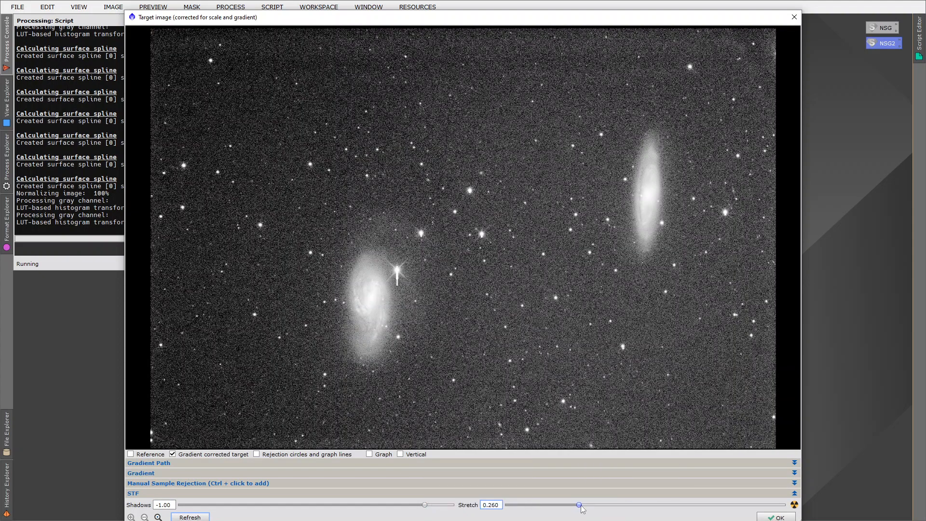
pyautogui.moveTo(581, 507)
pyautogui.mouseDown()
pyautogui.moveTo(644, 511)
pyautogui.moveTo(588, 510)
pyautogui.mouseUp()
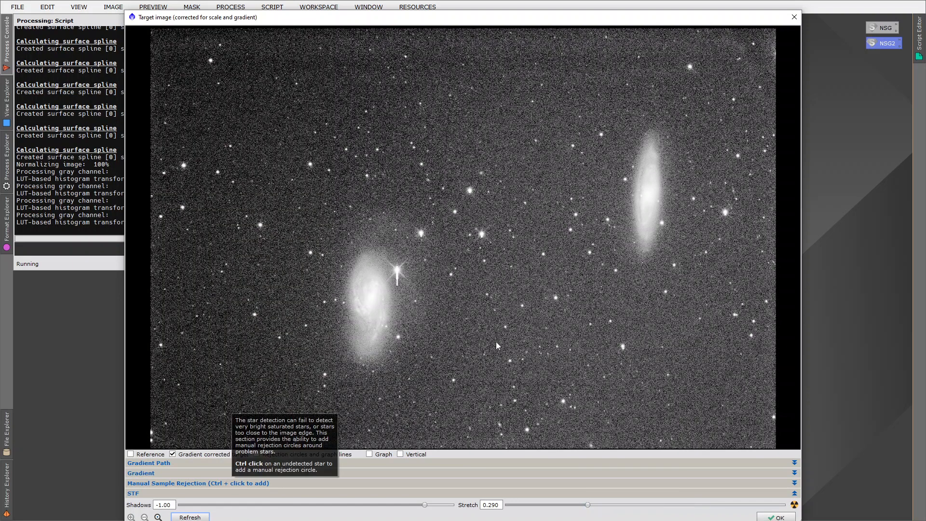
# Step: Compare the strongly stretched corrected target with the reference by alternating between them, ending on the corrected target
pyautogui.click(130, 454)
pyautogui.click(130, 454)
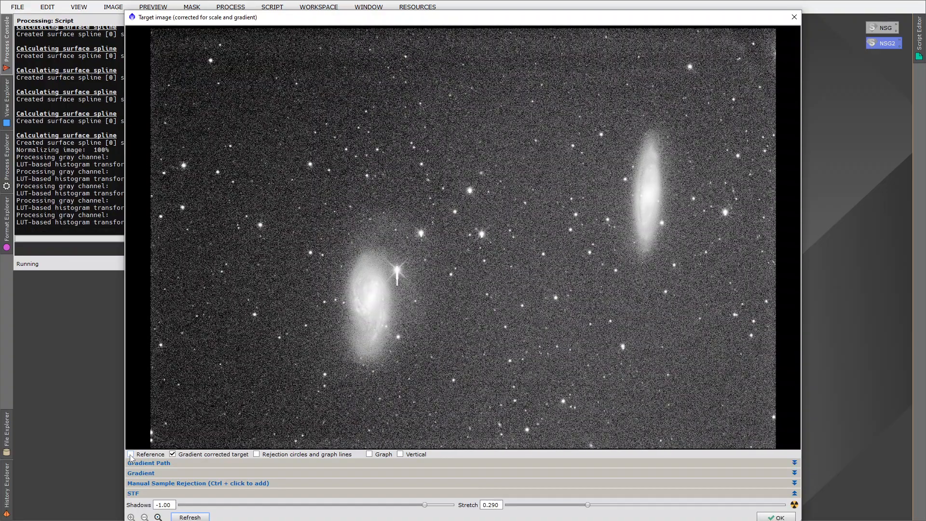
pyautogui.click(130, 454)
pyautogui.click(129, 455)
pyautogui.click(129, 455)
pyautogui.click(130, 454)
pyautogui.click(130, 454)
pyautogui.click(130, 454)
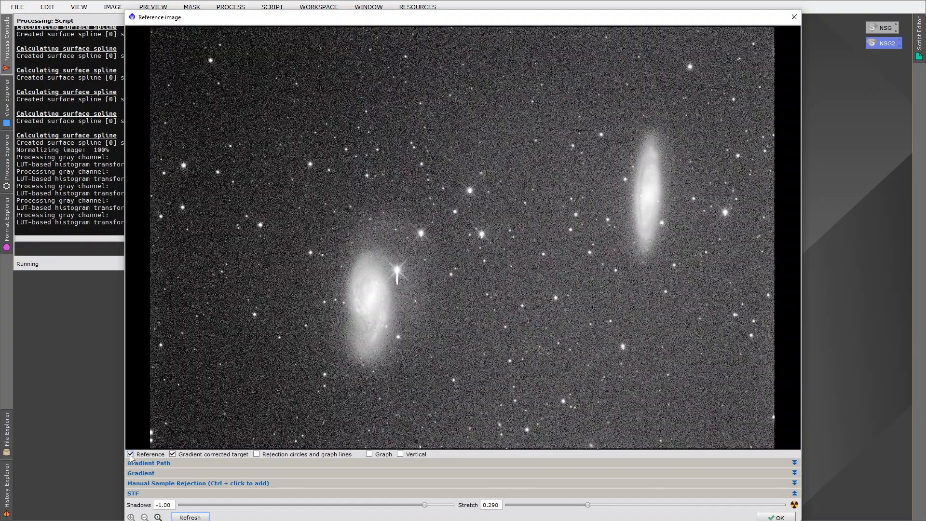
pyautogui.click(130, 455)
pyautogui.click(129, 455)
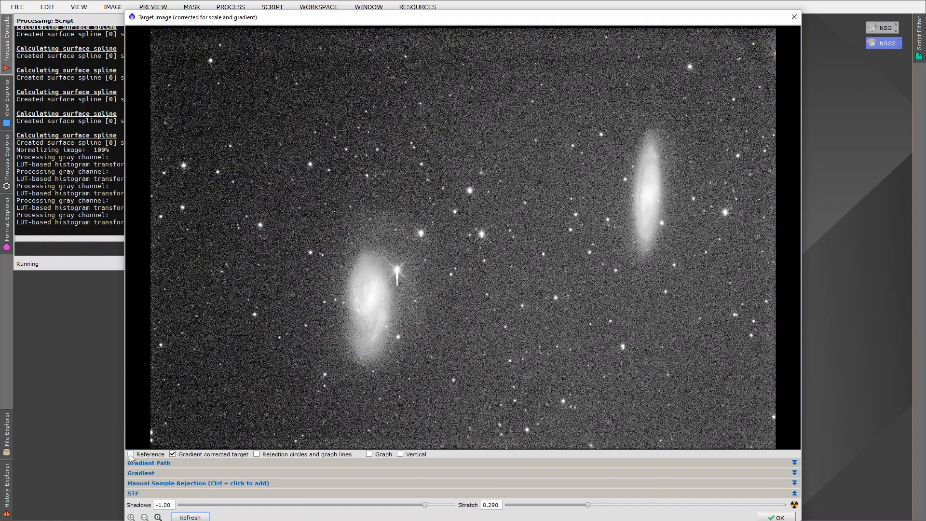
pyautogui.click(130, 454)
pyautogui.click(130, 455)
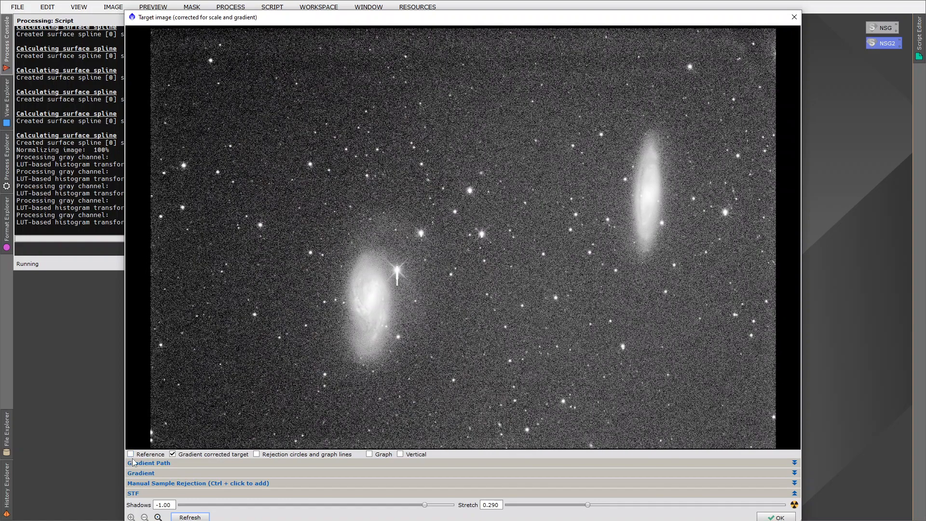
# Step: Reset the STF shadows and stretch to their defaults and display the reference image
pyautogui.click(794, 505)
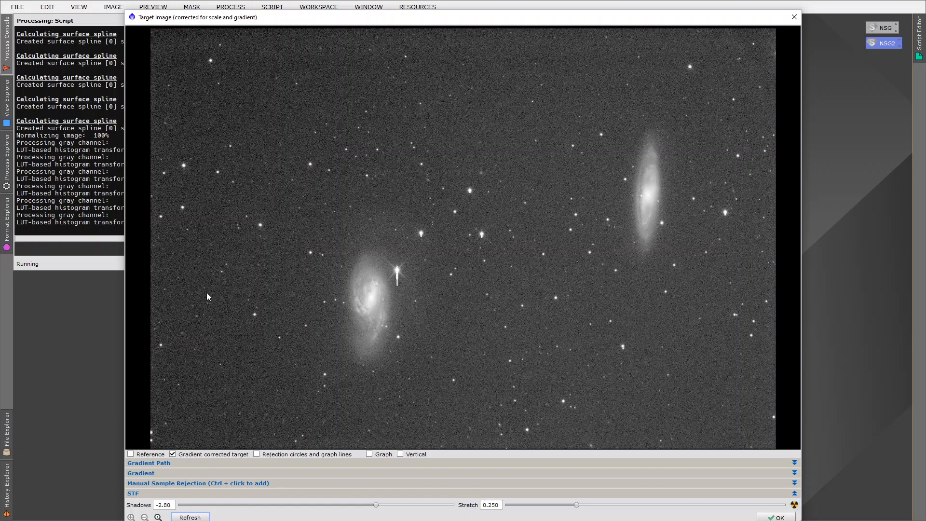
pyautogui.moveTo(266, 24); pyautogui.dragTo(275, 17)
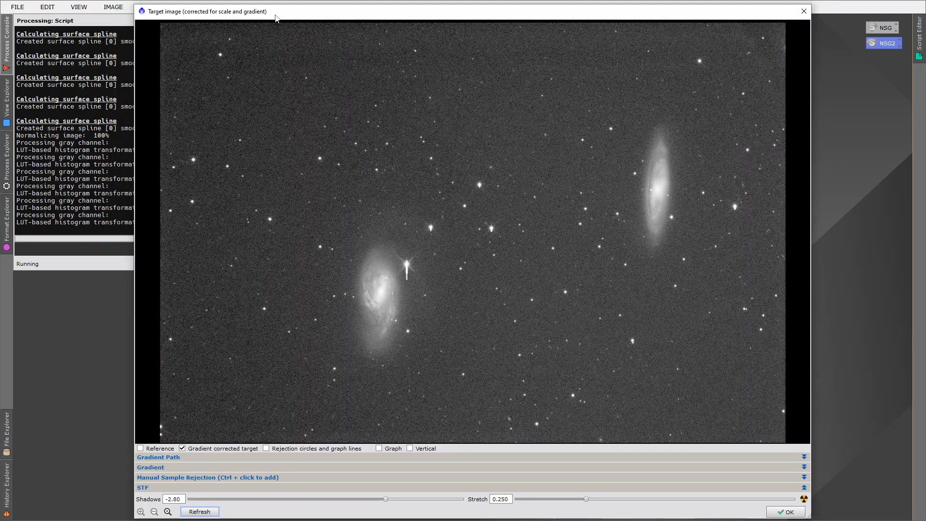
pyautogui.click(141, 449)
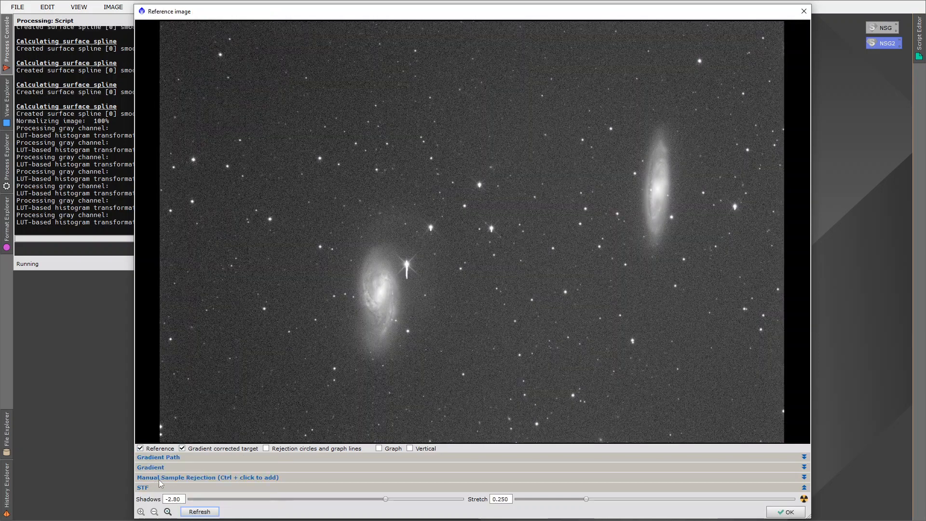
# Step: Expand Manual Sample Rejection, collapse the STF settings, and show the rejection circles and graph lines on the reference
pyautogui.click(191, 477)
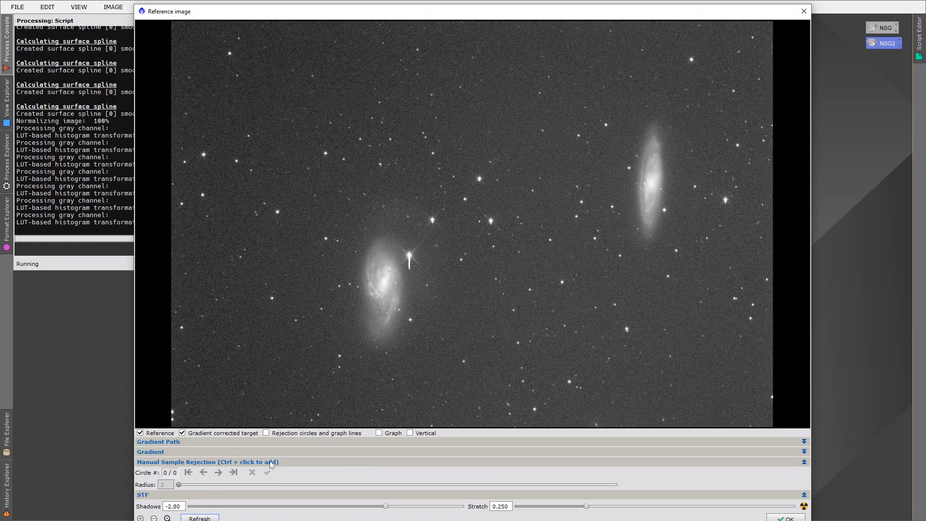
pyautogui.click(243, 495)
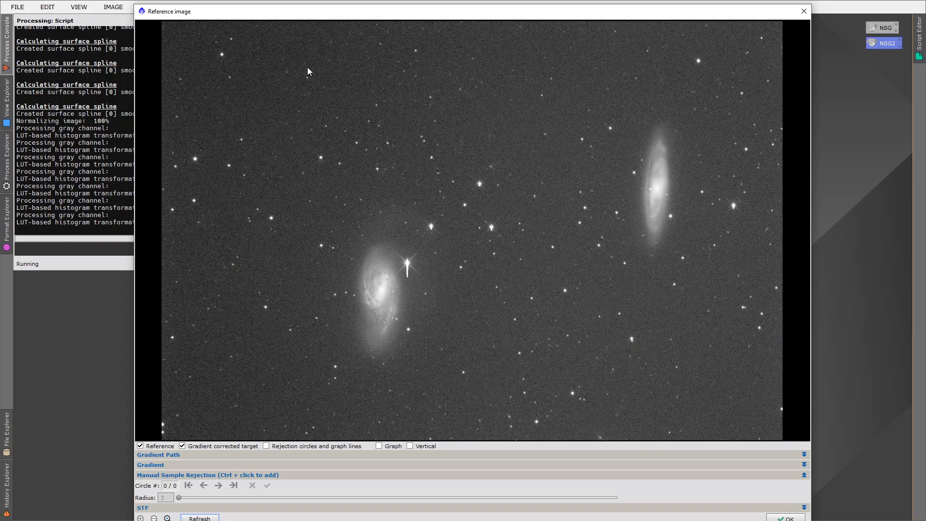
pyautogui.doubleClick(361, 6)
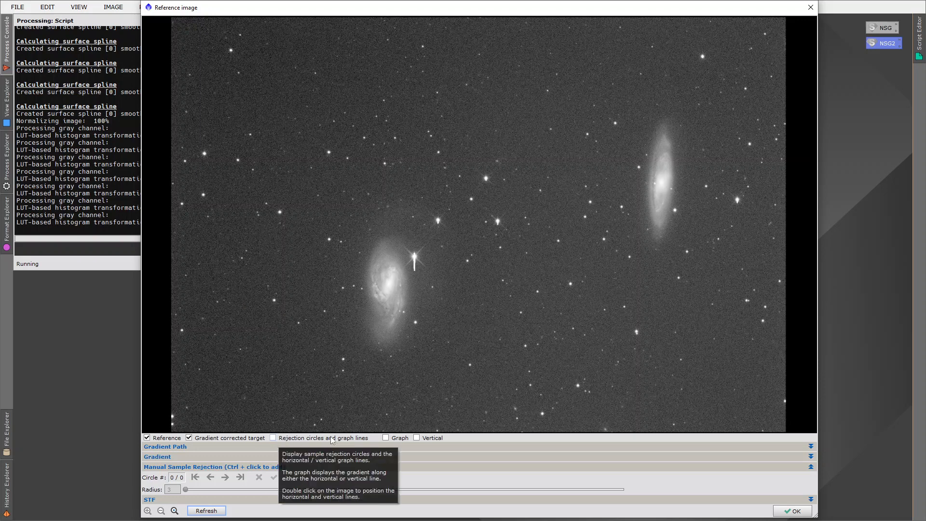
pyautogui.click(273, 438)
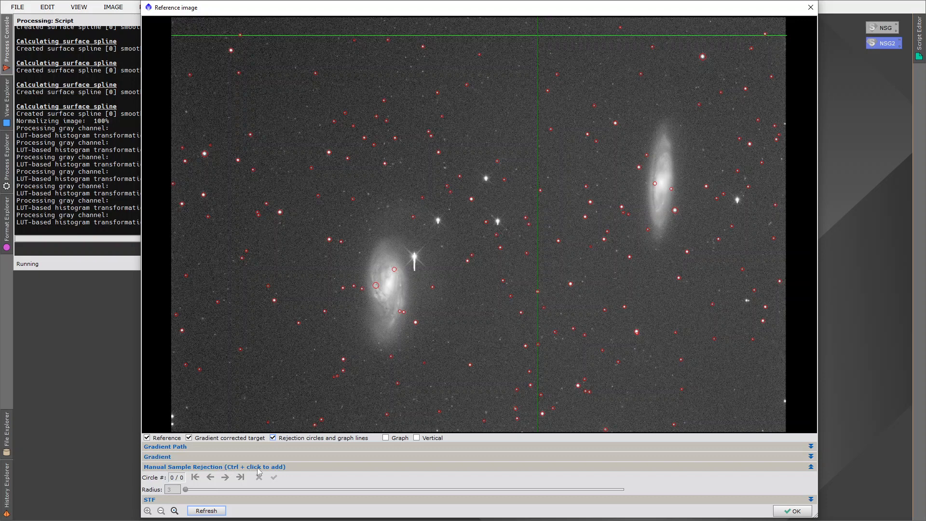
# Step: Add a manual rejection circle of radius 41 around the brightest star and circles of radius 20 around four other undetected bright stars
pyautogui.keyDown('ctrl'); pyautogui.click(415, 262); pyautogui.keyUp('ctrl')
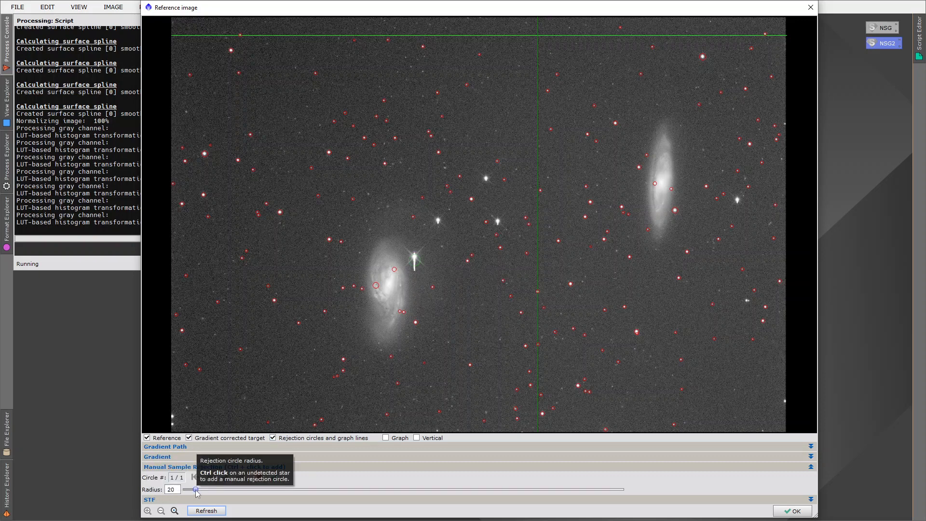
pyautogui.moveTo(196, 489)
pyautogui.mouseDown()
pyautogui.moveTo(228, 493)
pyautogui.moveTo(209, 491)
pyautogui.mouseUp()
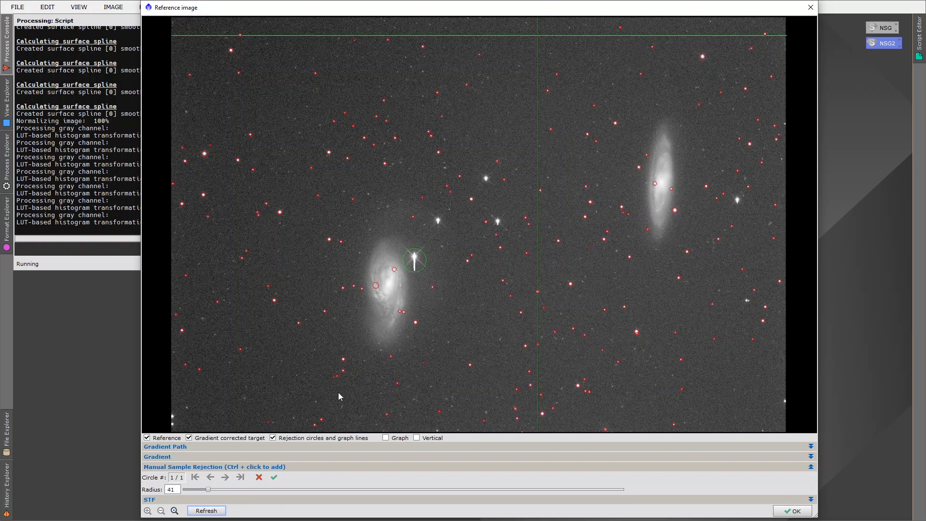
pyautogui.keyDown('ctrl'); pyautogui.click(438, 221); pyautogui.keyUp('ctrl')
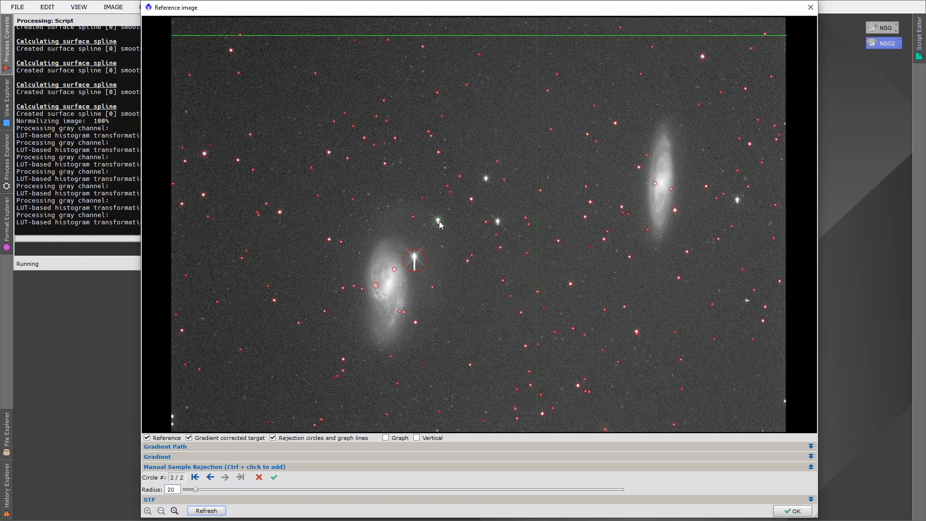
pyautogui.keyDown('ctrl'); pyautogui.click(486, 179); pyautogui.keyUp('ctrl')
pyautogui.keyDown('ctrl'); pyautogui.click(501, 222); pyautogui.keyUp('ctrl')
pyautogui.keyDown('ctrl'); pyautogui.click(737, 199); pyautogui.keyUp('ctrl')
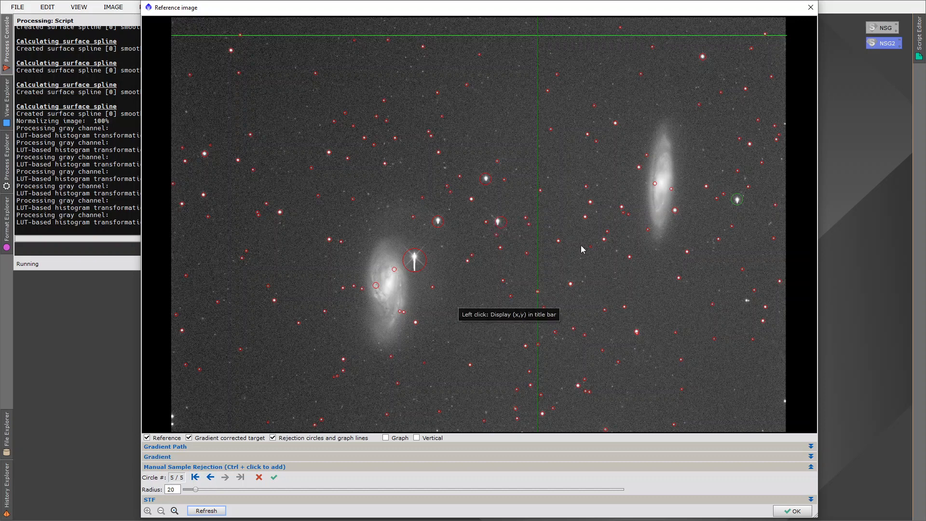
# Step: Select rejection circle 4, delete it, and add a better centred radius 20 circle on the same star
pyautogui.click(211, 478)
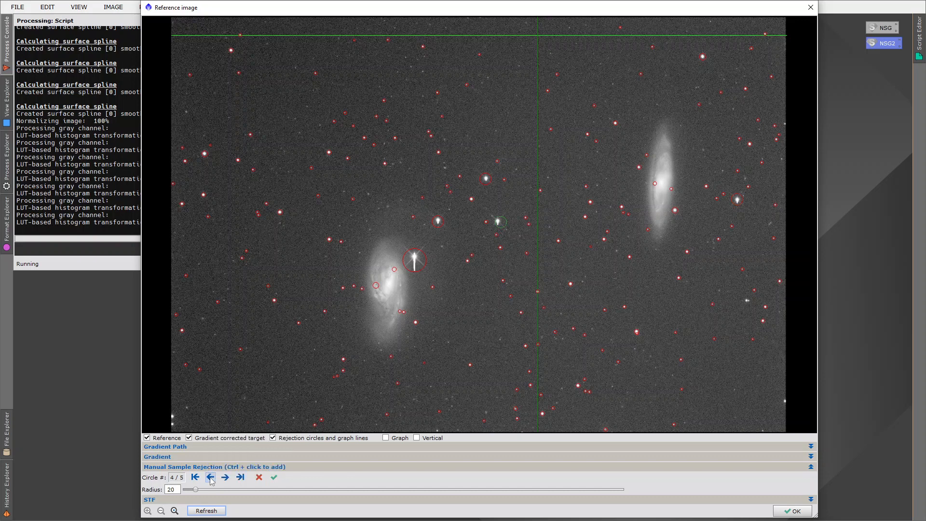
pyautogui.click(211, 478)
pyautogui.click(225, 478)
pyautogui.click(259, 478)
pyautogui.keyDown('ctrl'); pyautogui.click(498, 222); pyautogui.keyUp('ctrl')
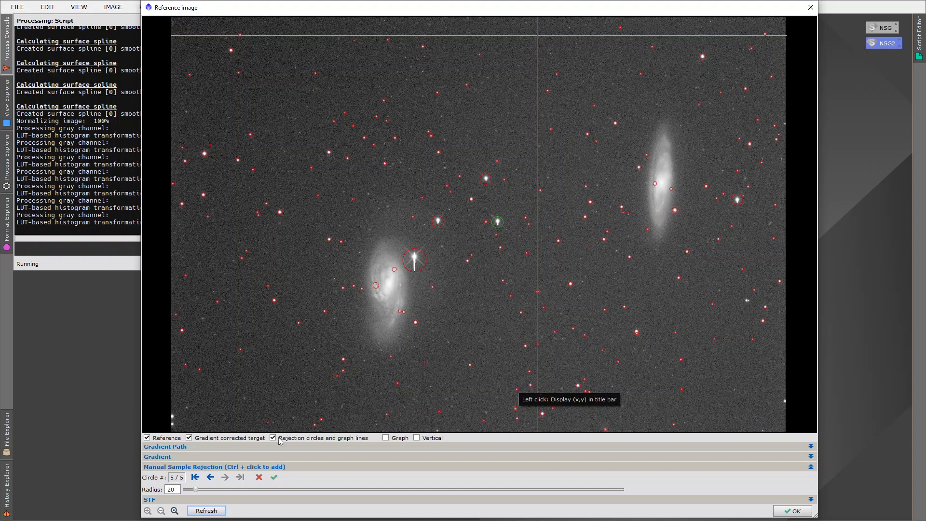
# Step: Collapse Manual Sample Rejection, display the gradient-corrected target, and accept the gradient graph settings
pyautogui.click(233, 467)
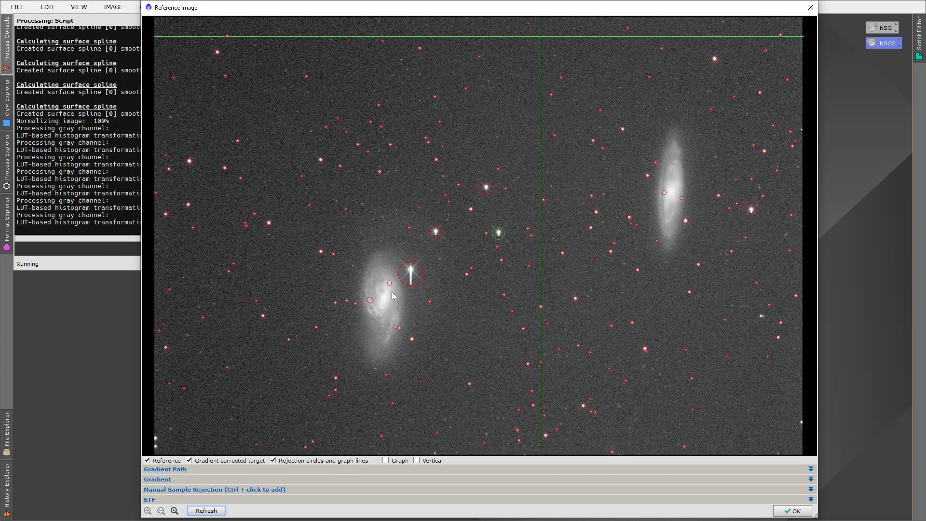
pyautogui.click(159, 462)
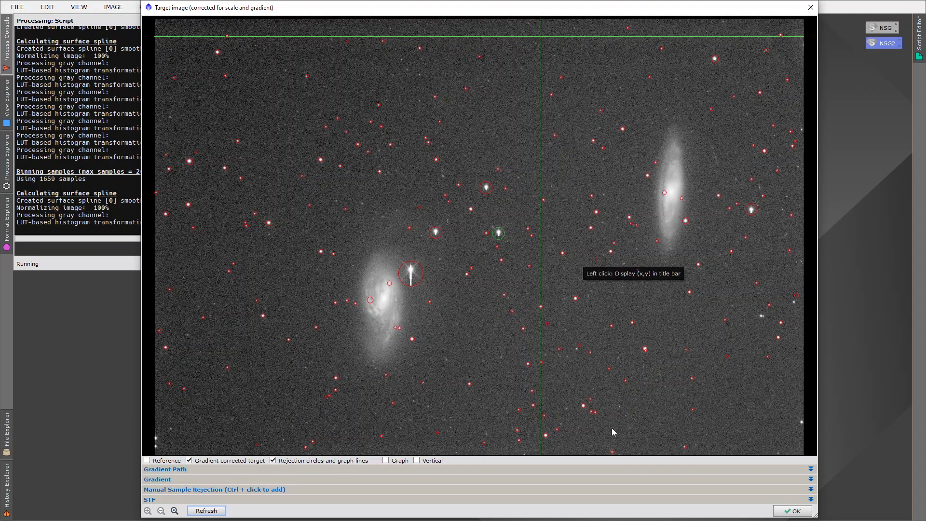
pyautogui.click(792, 510)
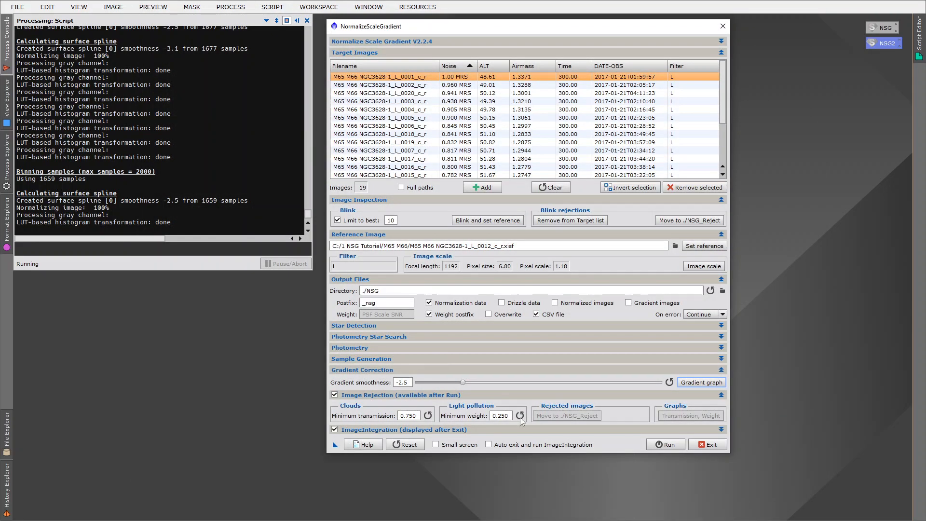